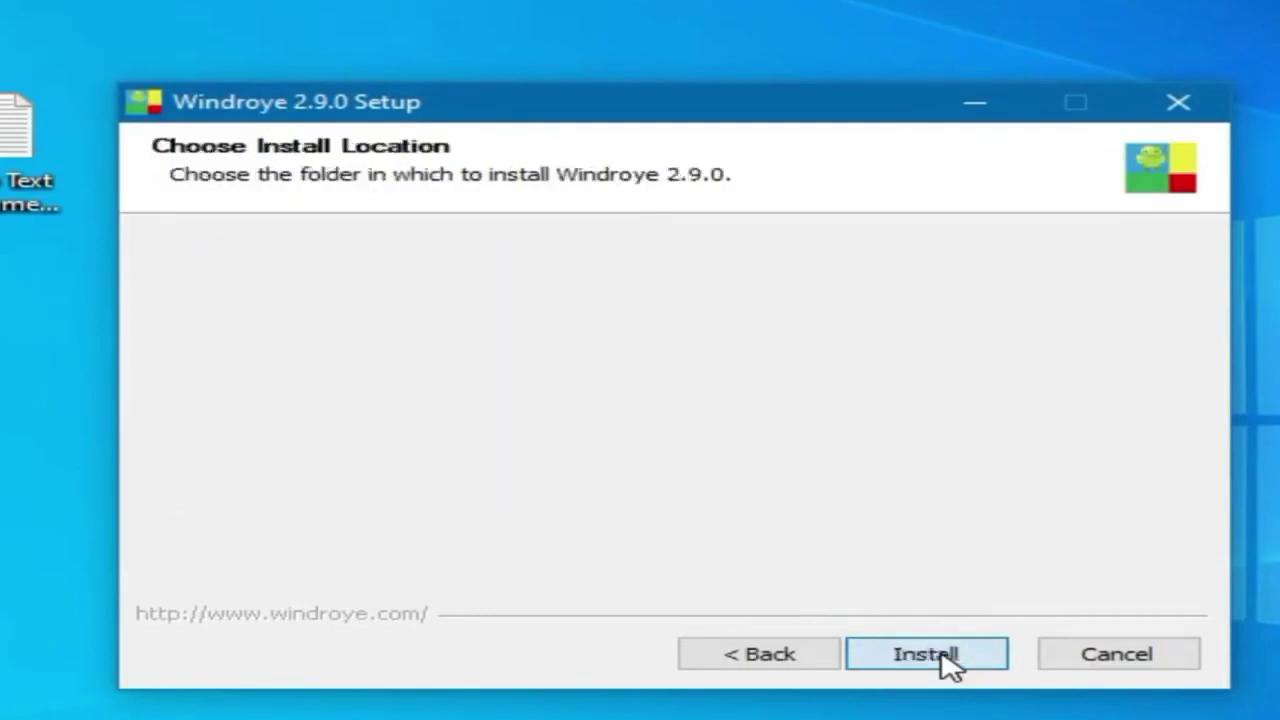
# Step: Install Windroye 2.9.0 in the chosen folder and finish the setup with Show Readme unchecked
pyautogui.click(943, 658)
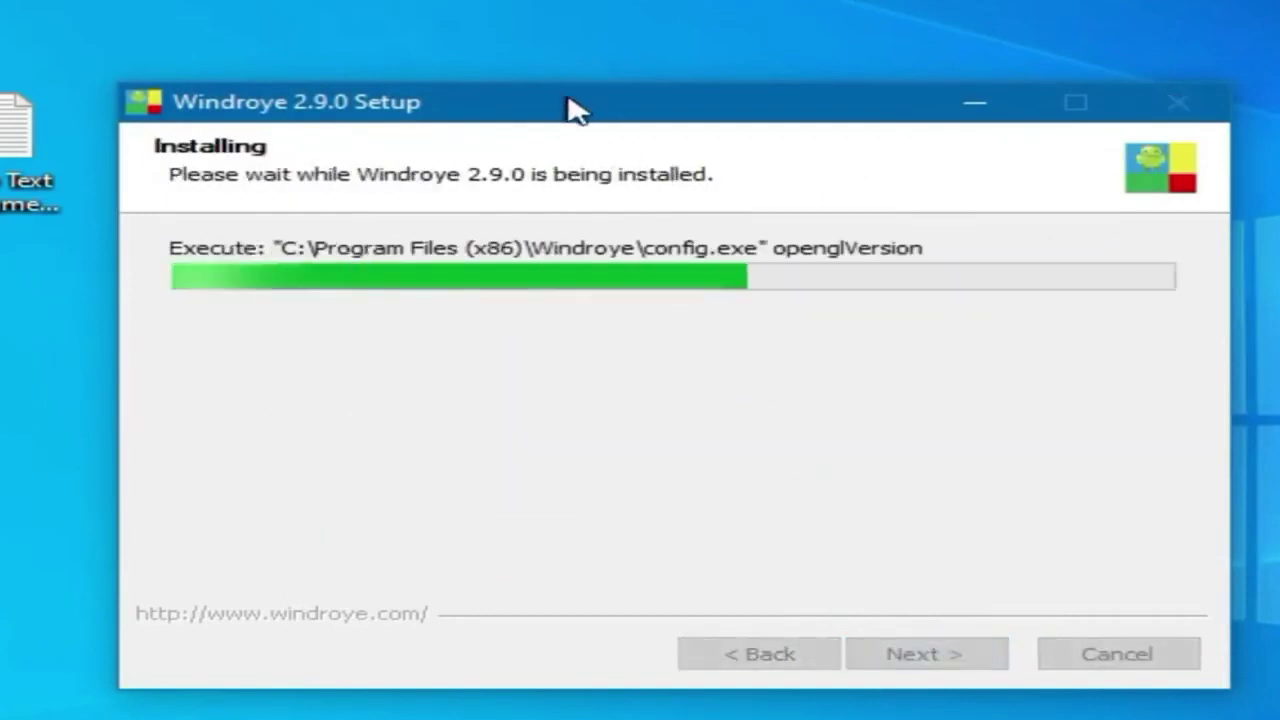
pyautogui.moveTo(571, 108); pyautogui.dragTo(557, 58)
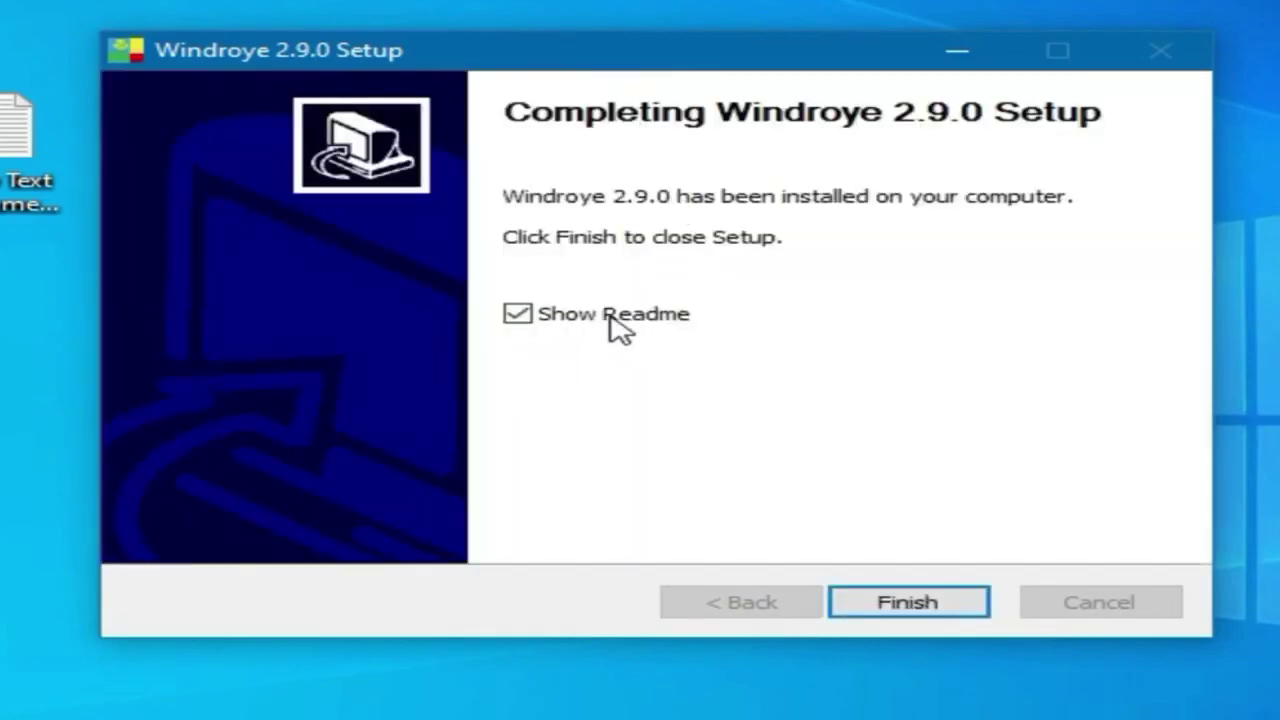
pyautogui.click(617, 325)
pyautogui.click(889, 609)
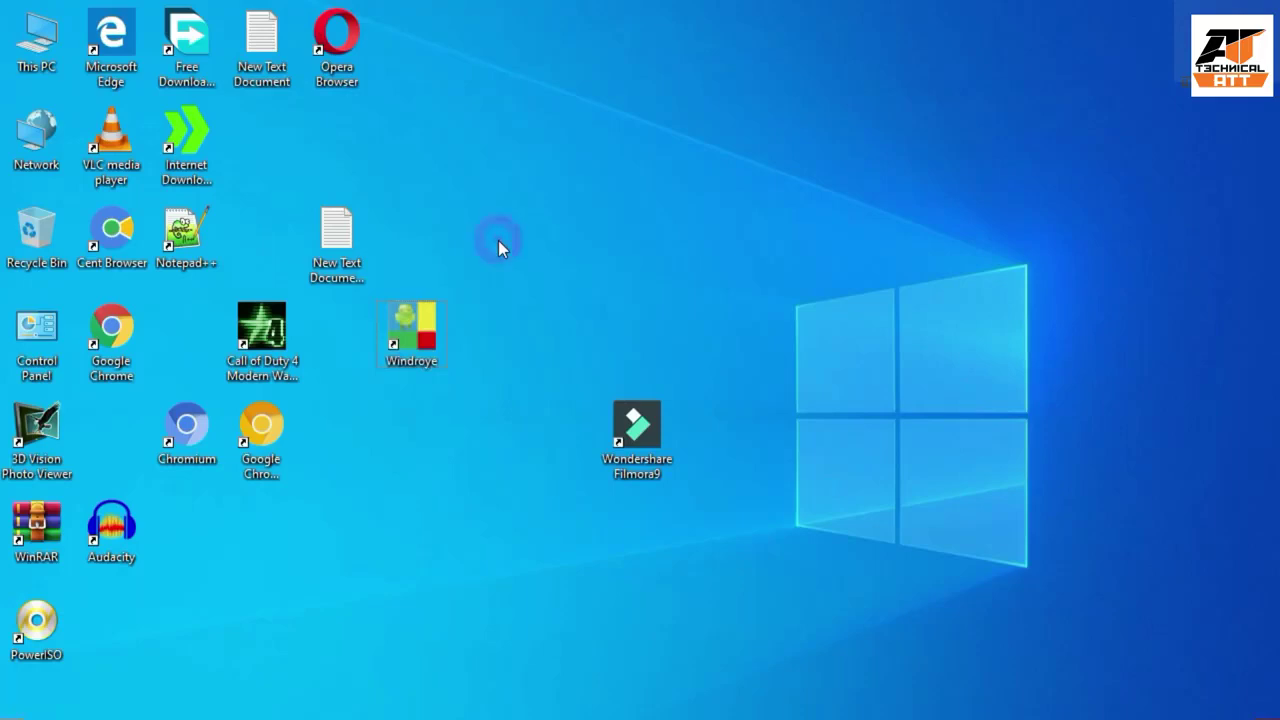
# Step: Launch the Windroye emulator from the desktop and move its window so the whole Android screen fits
pyautogui.click(428, 320)
pyautogui.doubleClick(428, 320)
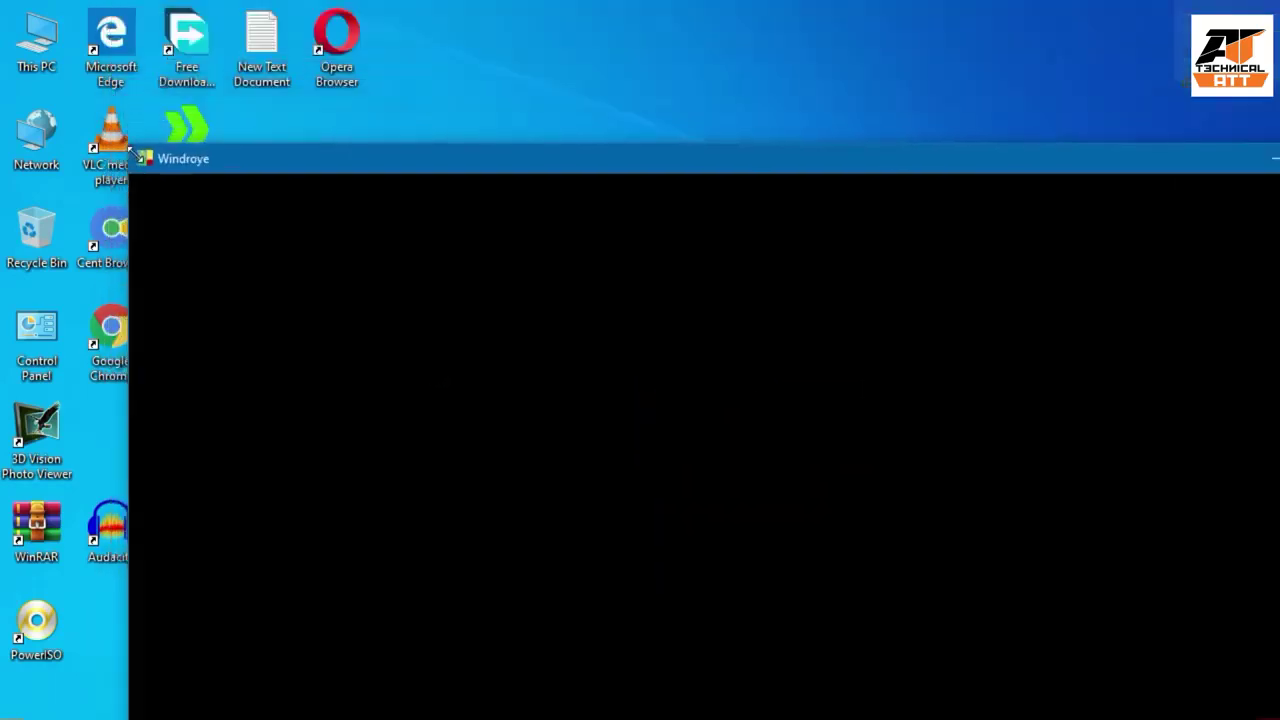
pyautogui.moveTo(314, 182); pyautogui.dragTo(193, 36)
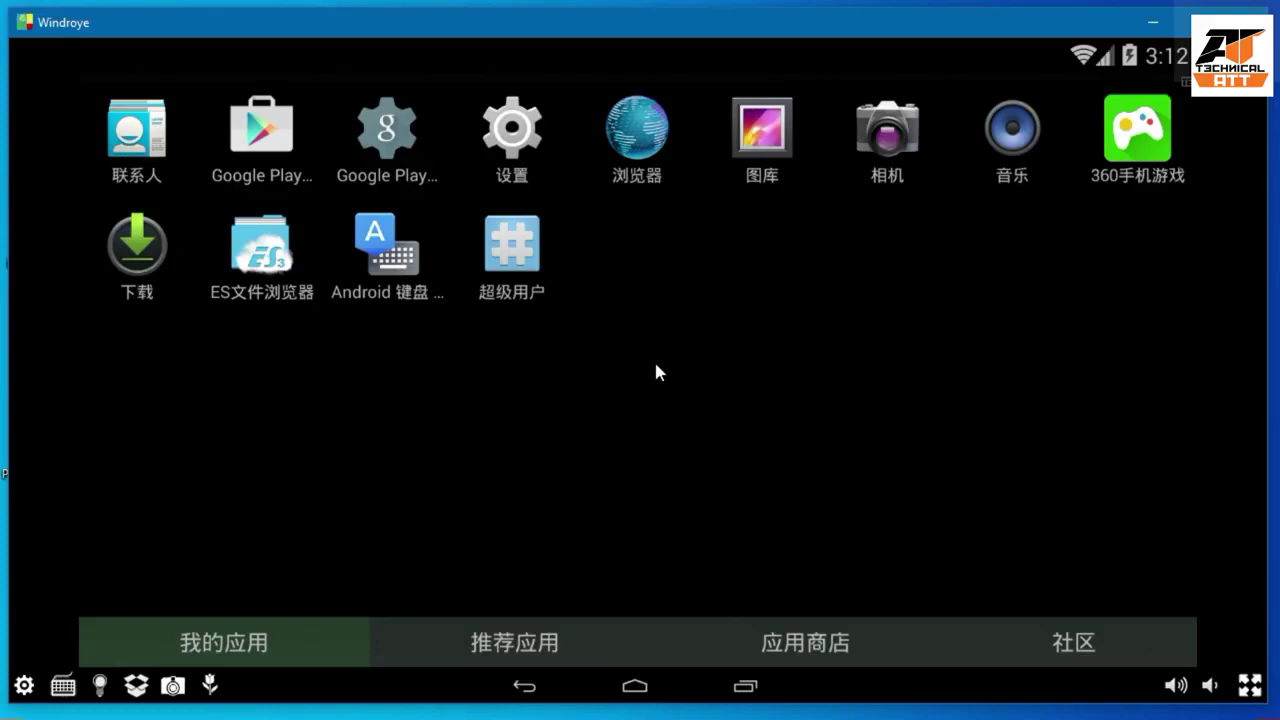
# Step: Open the language and input settings (语言和输入法) in the Android system settings
pyautogui.click(524, 126)
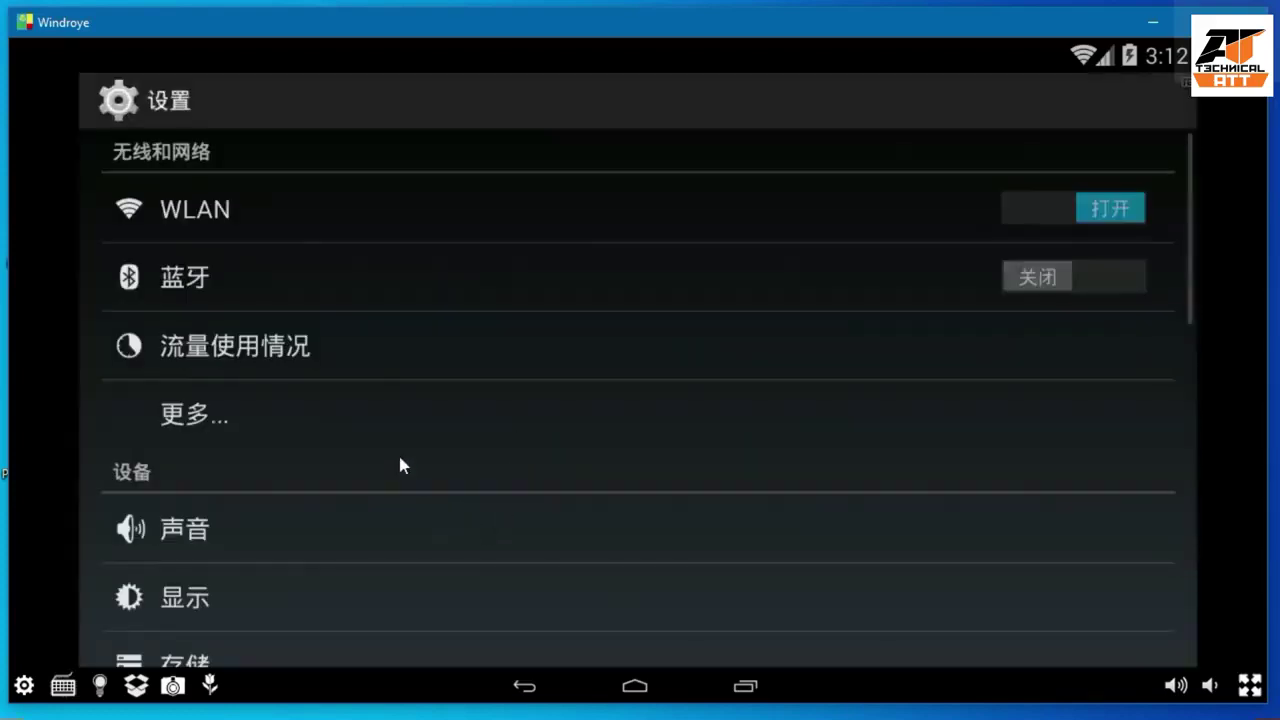
pyautogui.moveTo(400, 588); pyautogui.dragTo(420, 274)
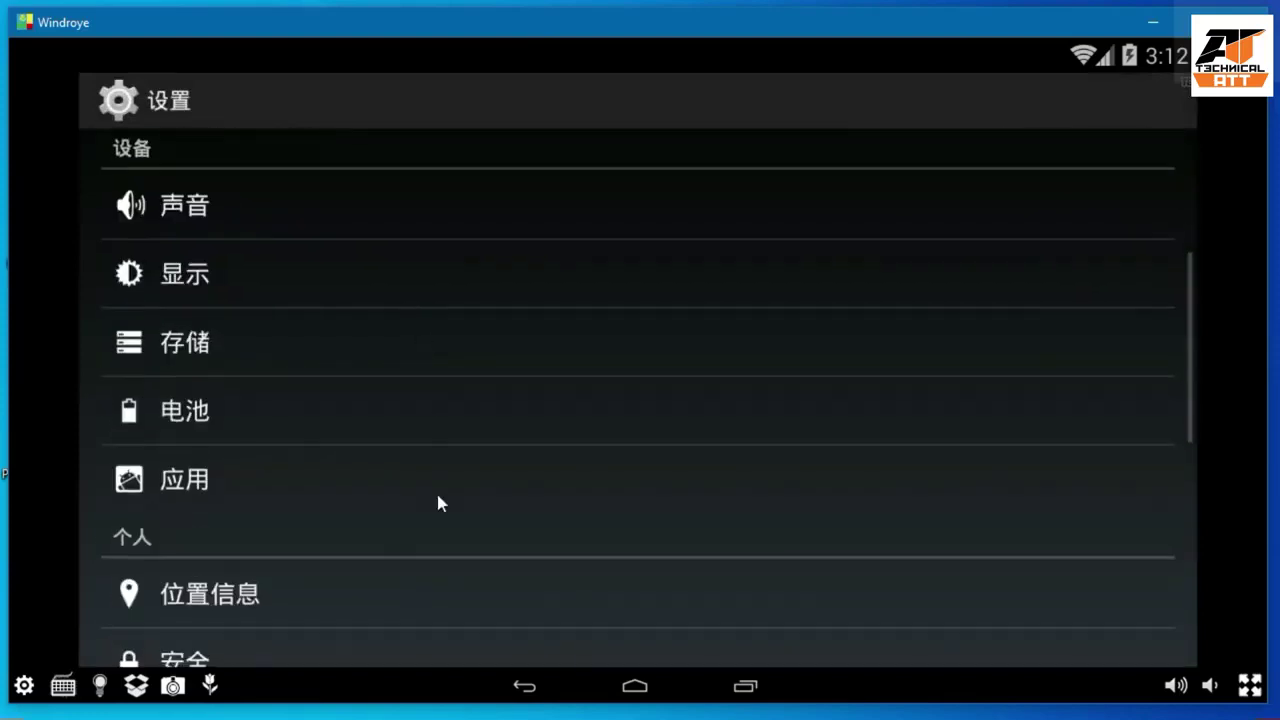
pyautogui.moveTo(440, 503); pyautogui.dragTo(446, 356)
pyautogui.moveTo(420, 428); pyautogui.dragTo(409, 249)
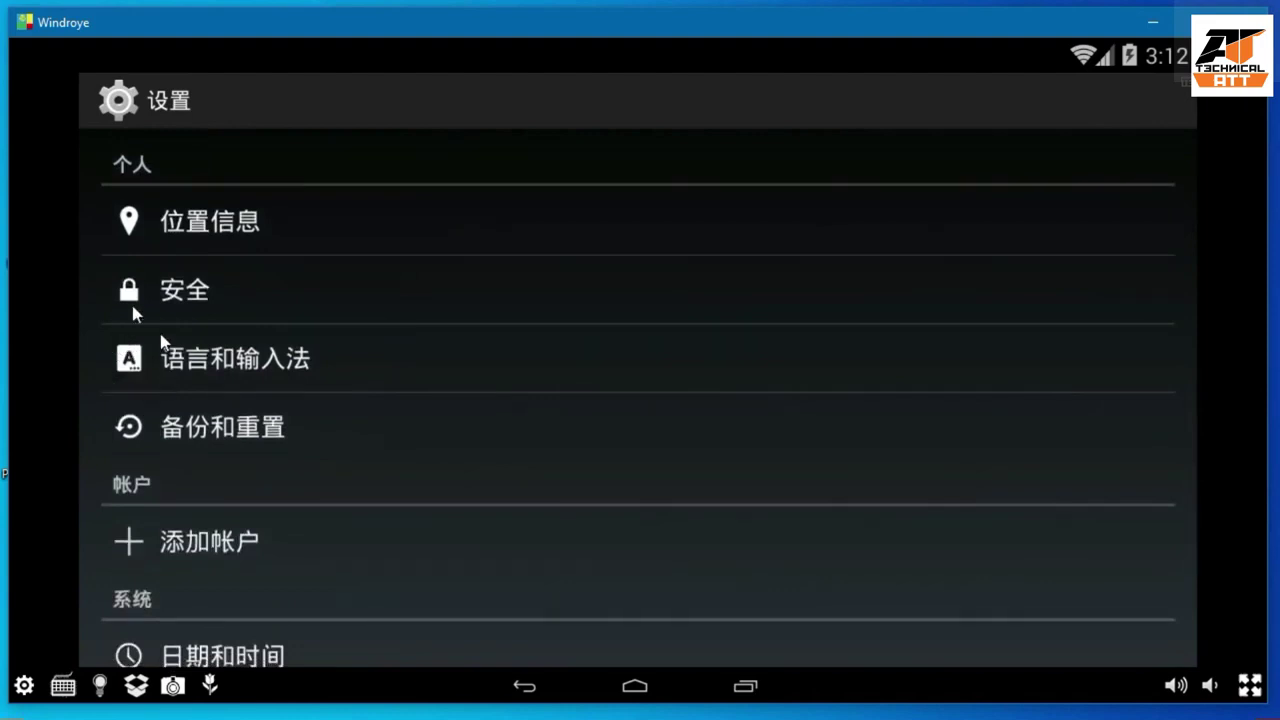
pyautogui.click(135, 308)
pyautogui.click(221, 355)
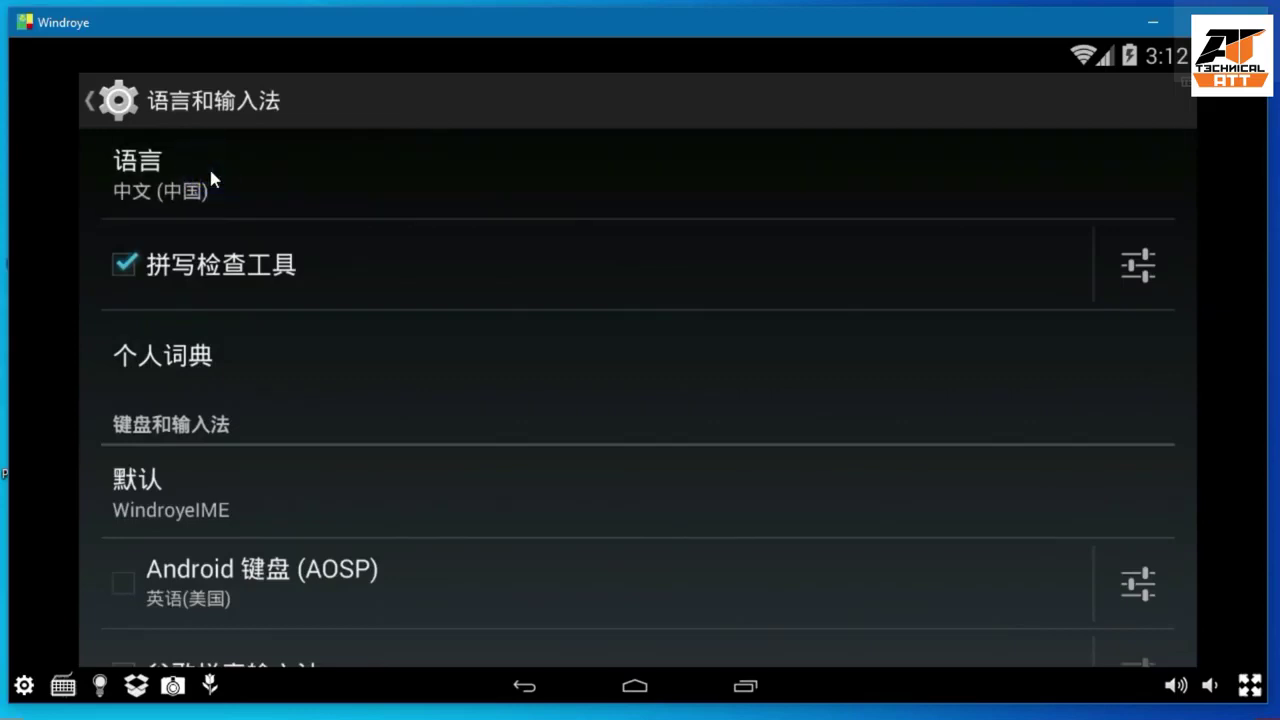
# Step: Set the Android system language to English (United States) and return to the home screen
pyautogui.click(210, 178)
pyautogui.click(278, 532)
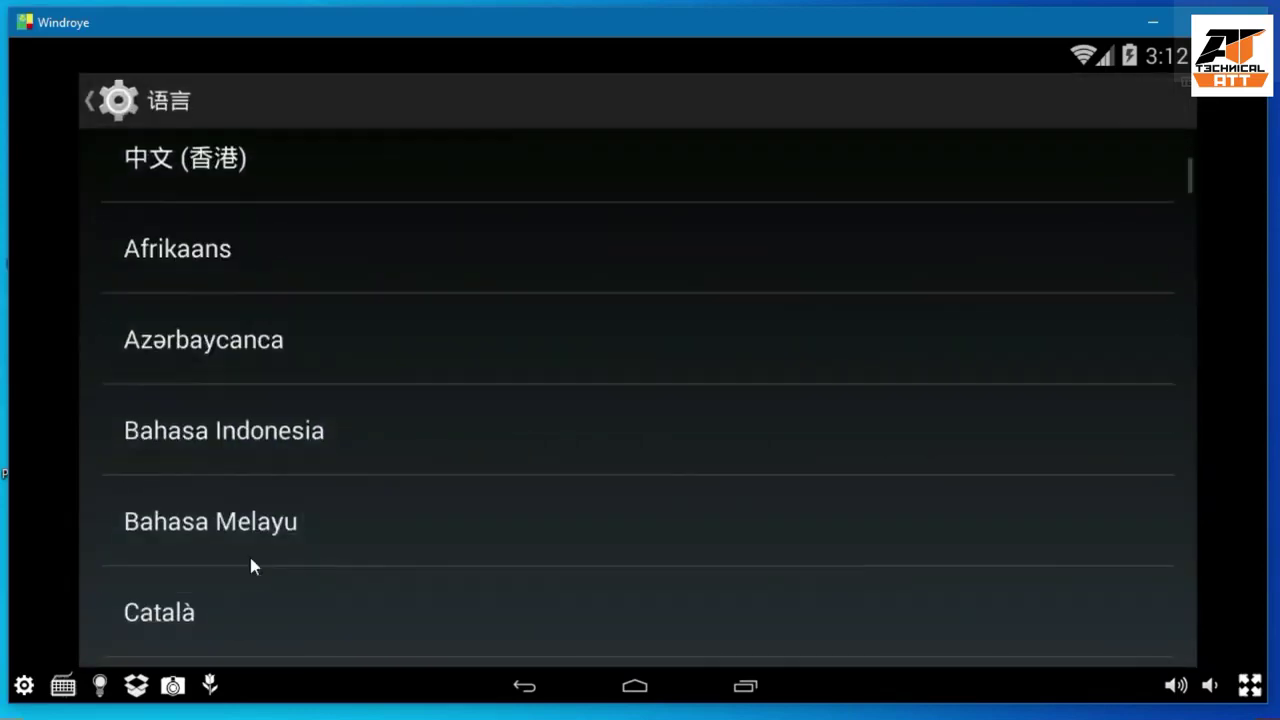
pyautogui.moveTo(263, 603); pyautogui.dragTo(309, 323)
pyautogui.moveTo(289, 565); pyautogui.dragTo(317, 314)
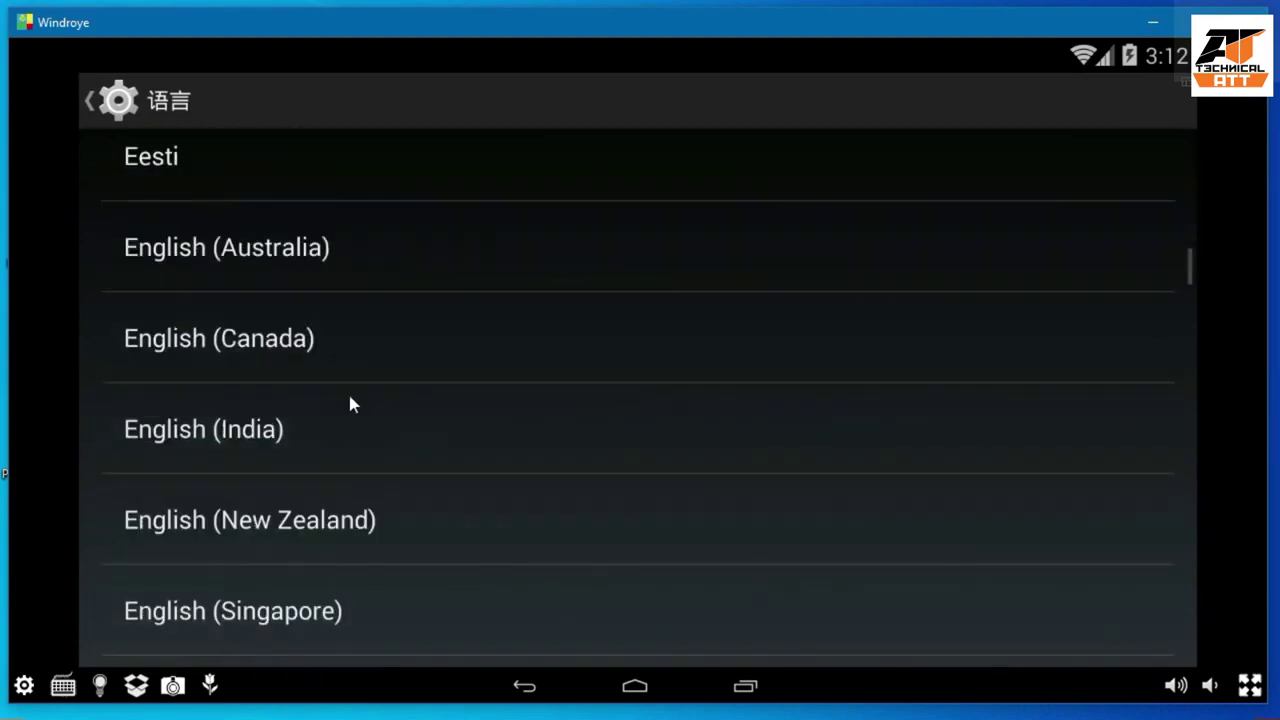
pyautogui.scroll(-3, 268, 432)
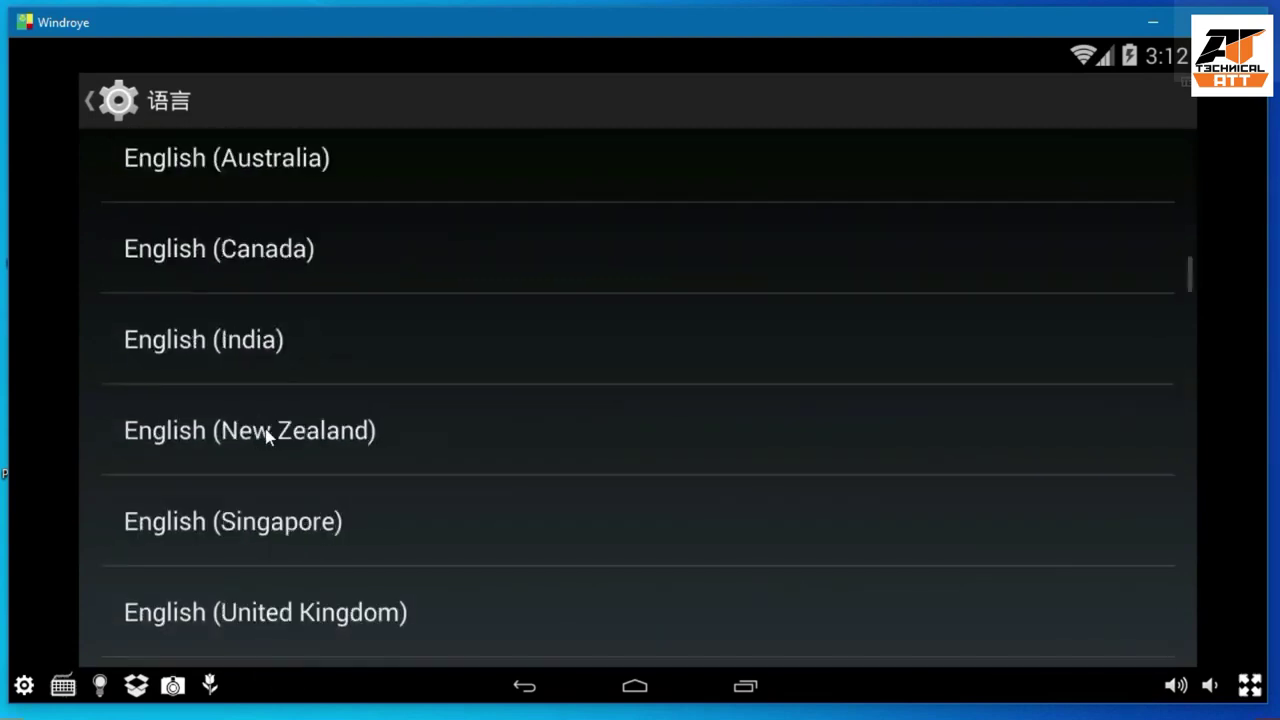
pyautogui.click(303, 537)
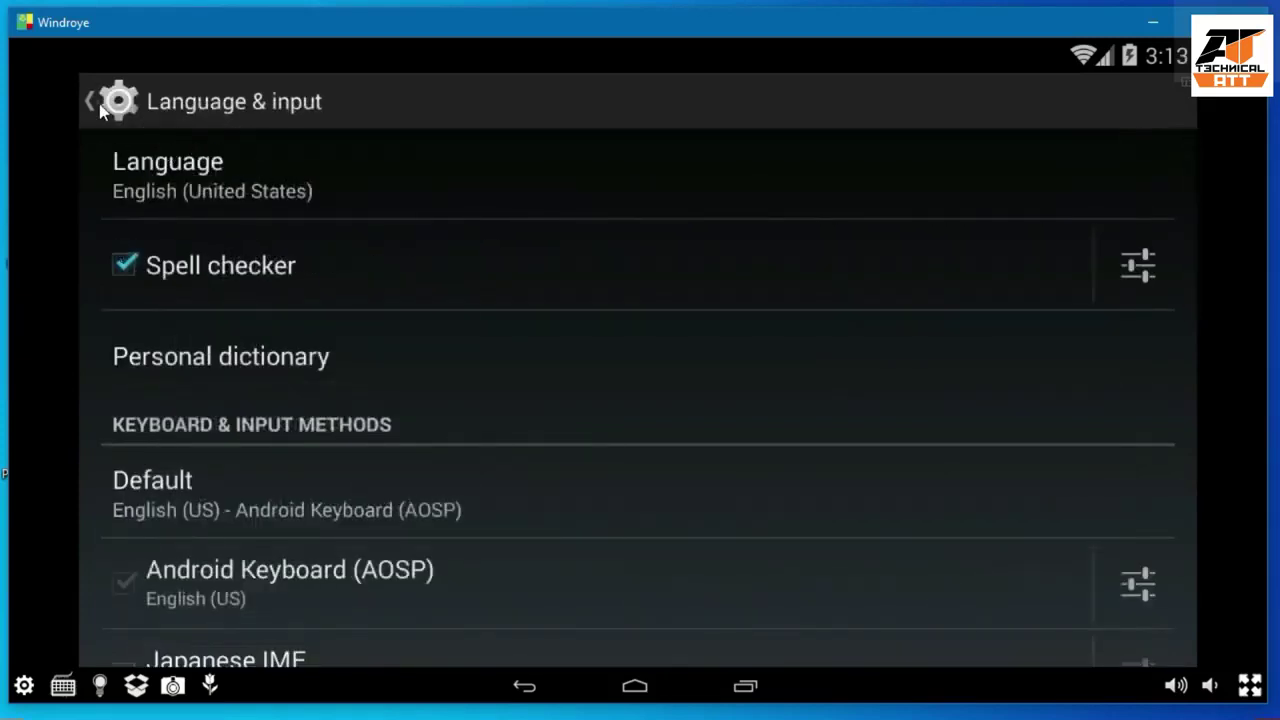
pyautogui.click(660, 690)
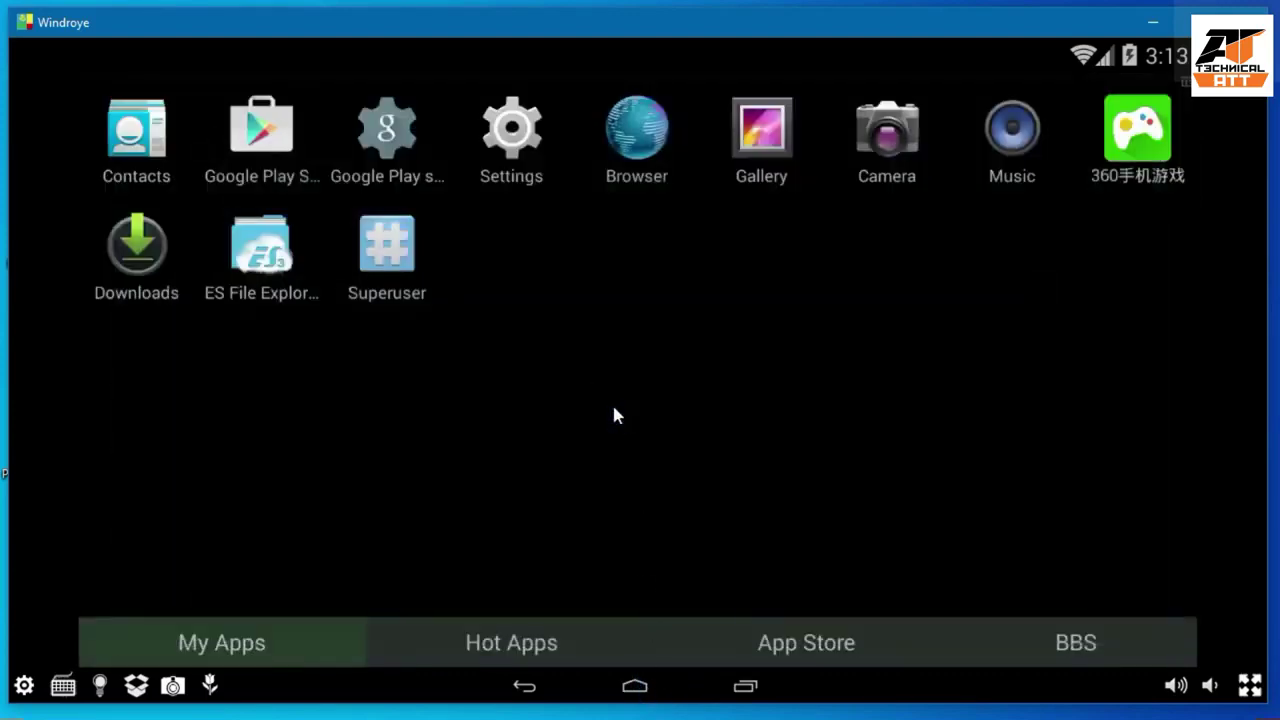
# Step: View the Google Play Store sign-in form for an existing account, then return to the home screen
pyautogui.click(259, 133)
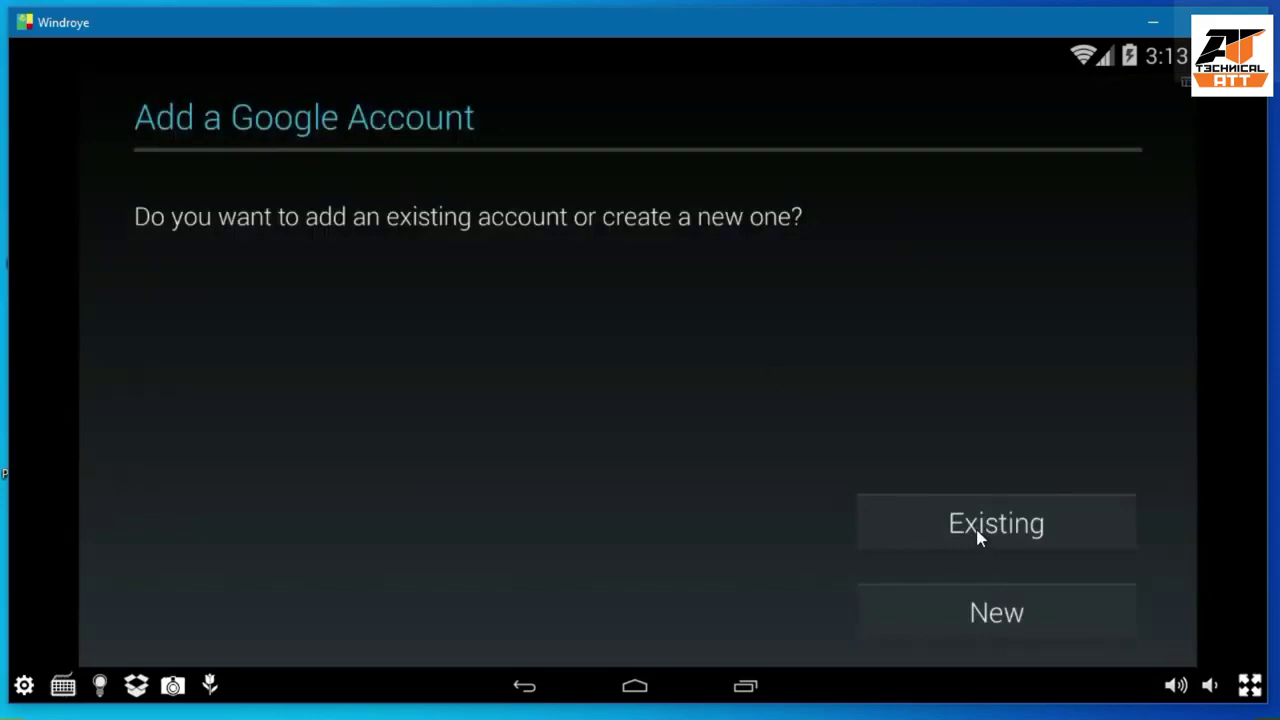
pyautogui.click(979, 532)
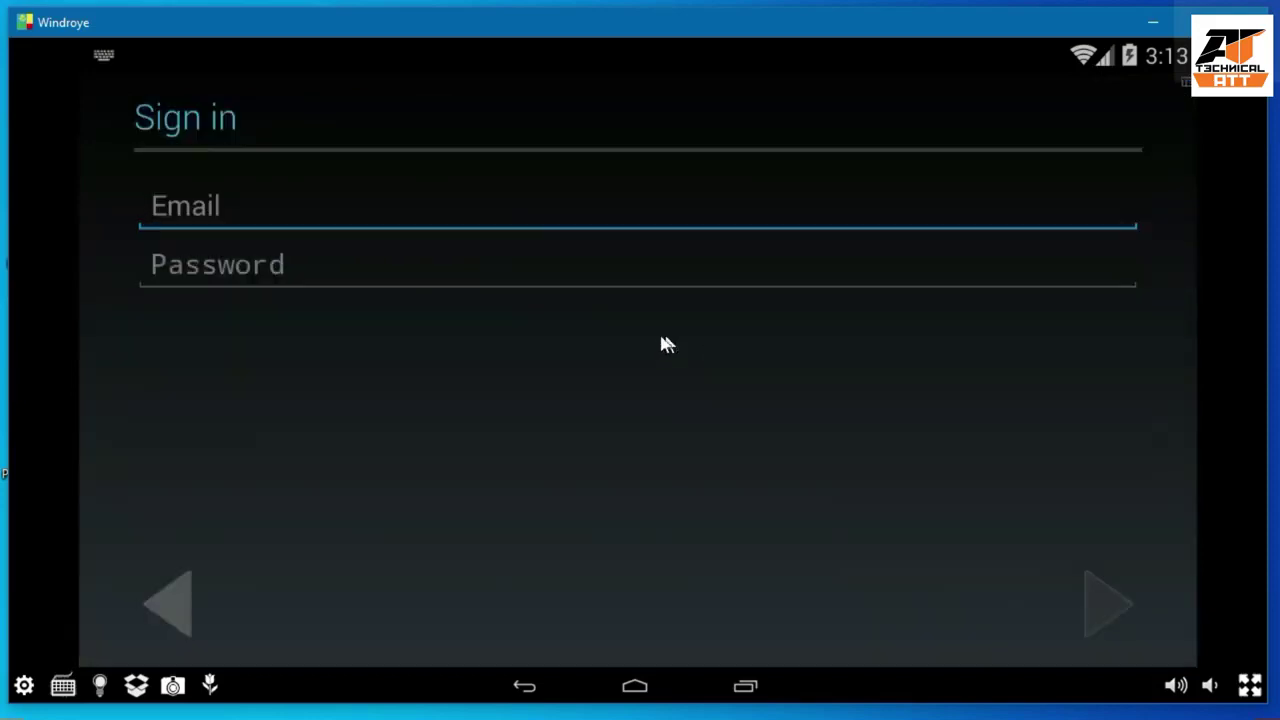
pyautogui.click(647, 691)
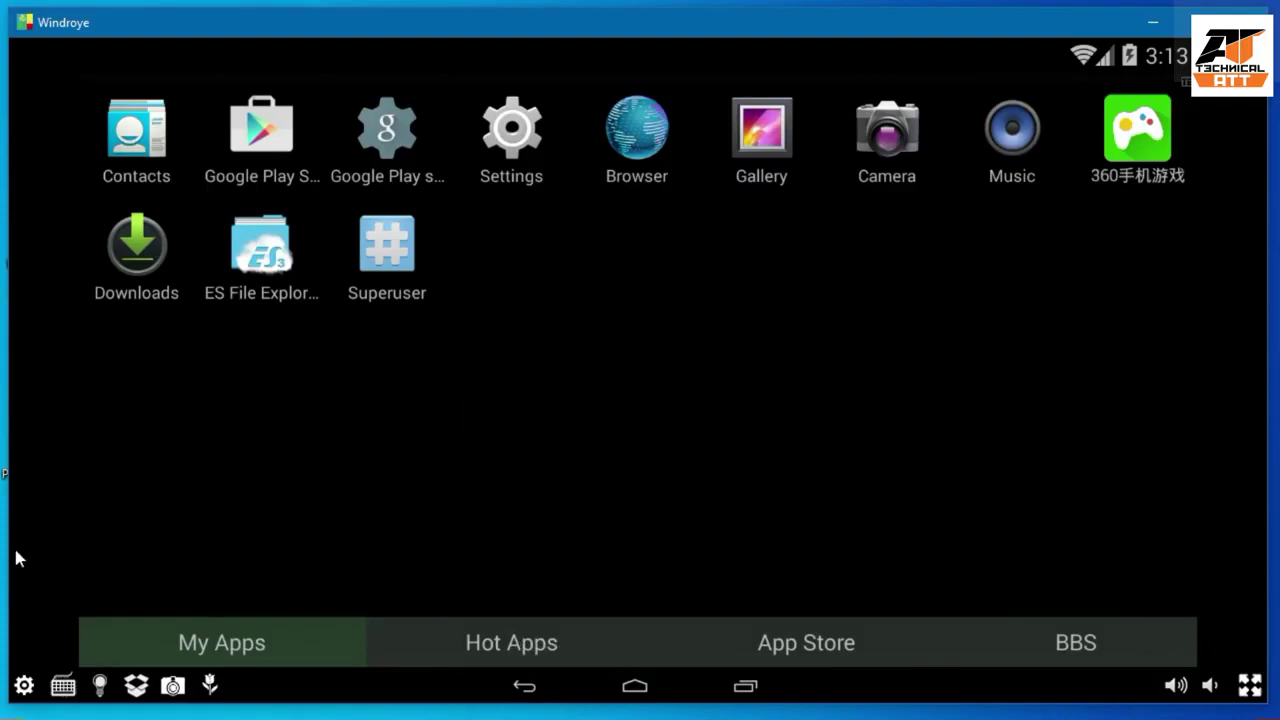
# Step: Set the emulator's memory size to 3935 and its processor number to 4 in the Windroye system settings
pyautogui.click(24, 686)
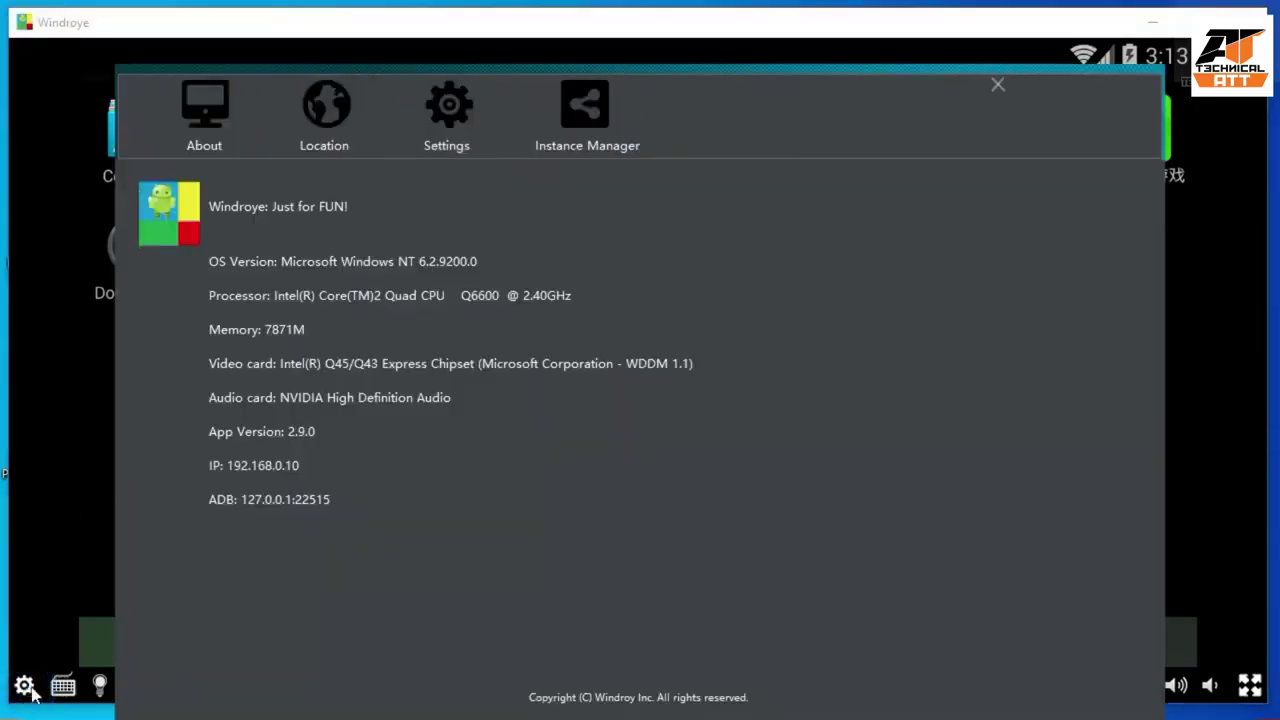
pyautogui.click(445, 118)
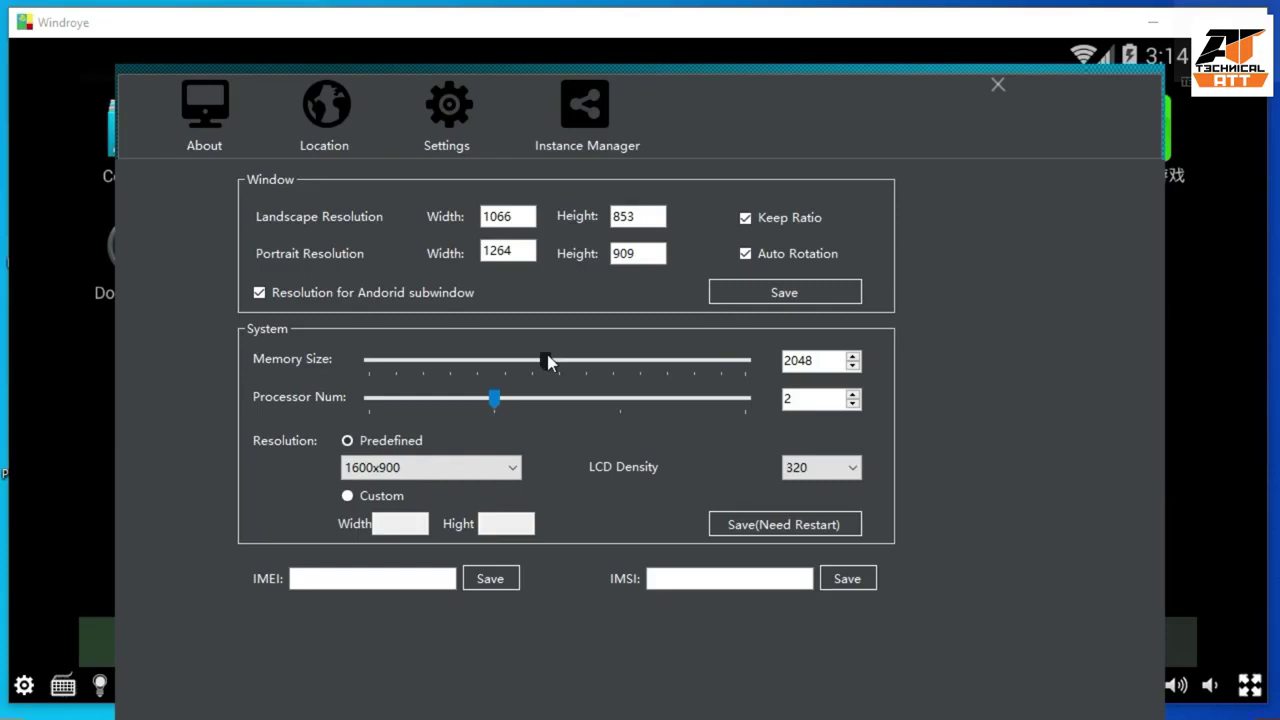
pyautogui.moveTo(548, 362); pyautogui.dragTo(774, 370)
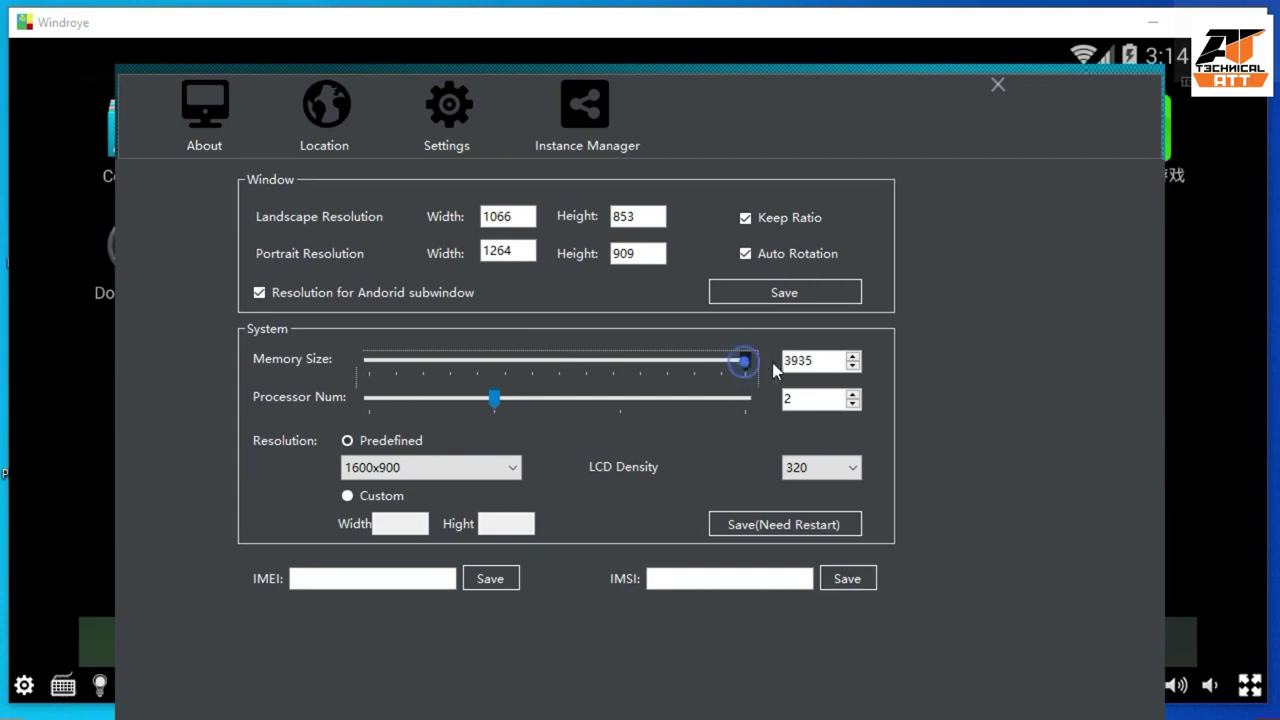
pyautogui.click(758, 342)
pyautogui.click(757, 362)
pyautogui.click(787, 333)
pyautogui.moveTo(494, 400); pyautogui.dragTo(745, 399)
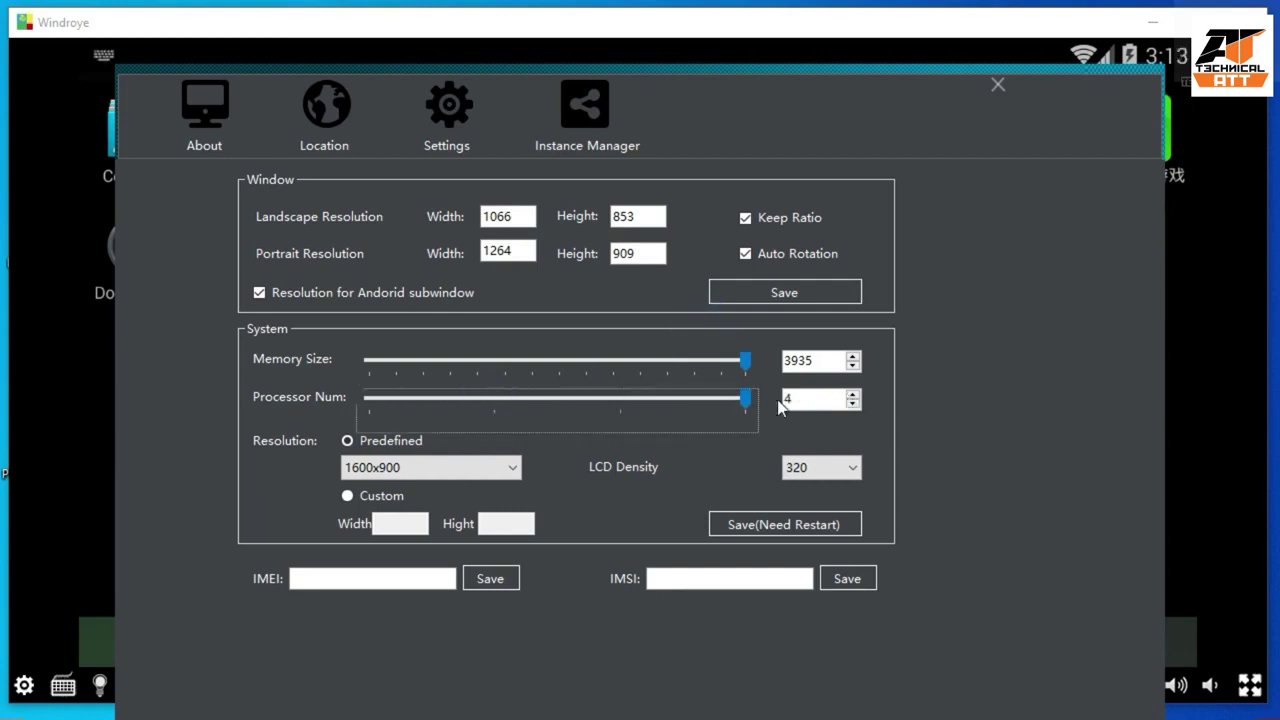
# Step: Save the emulator's window configuration and close the Windroye settings
pyautogui.click(798, 295)
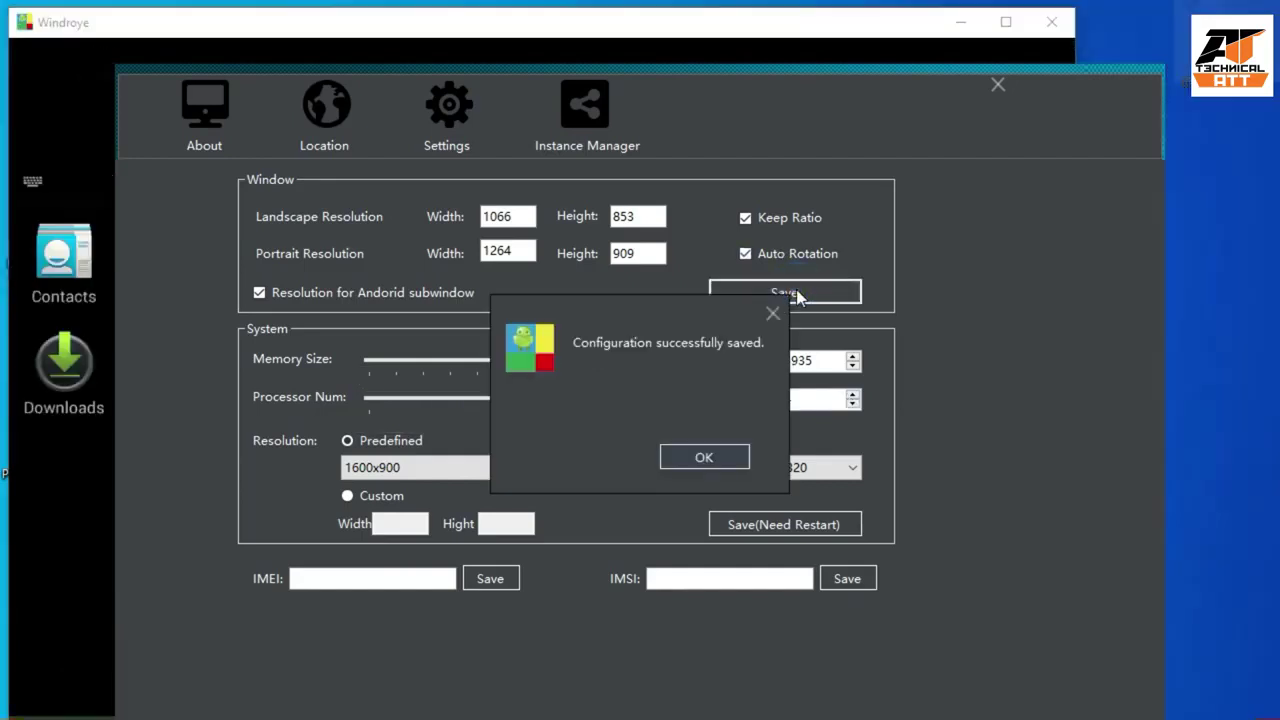
pyautogui.click(705, 457)
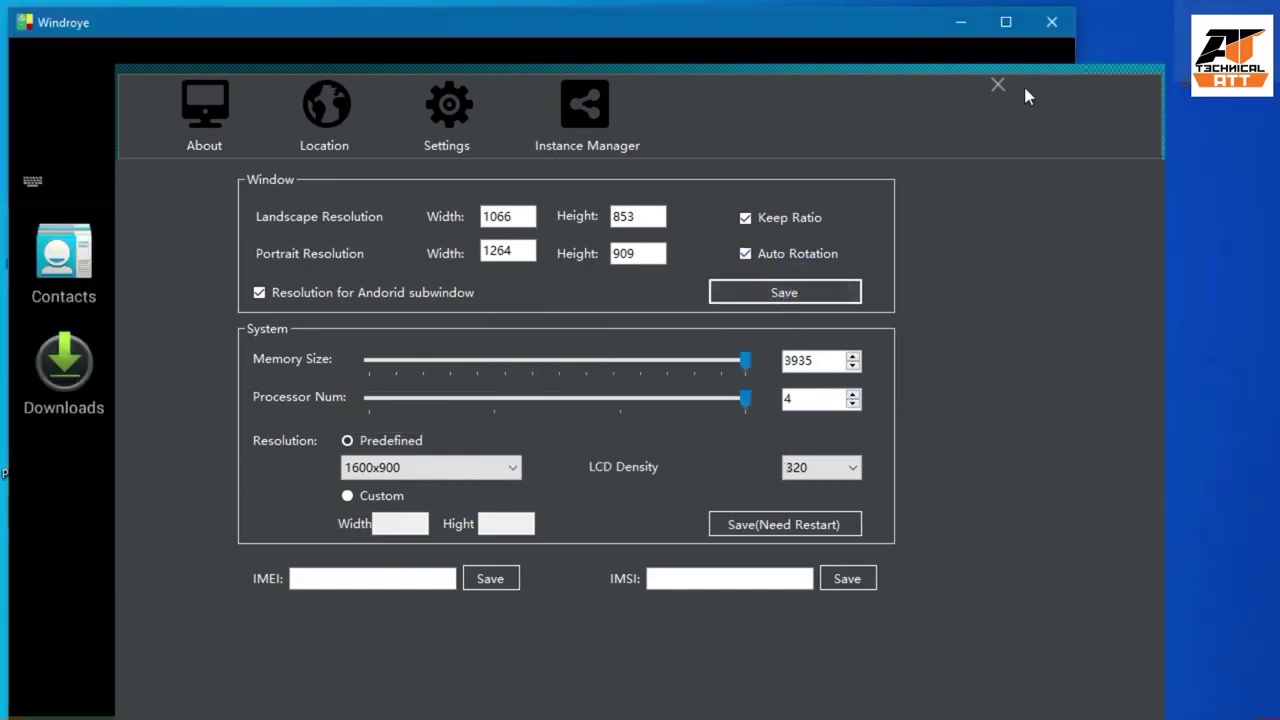
pyautogui.click(995, 82)
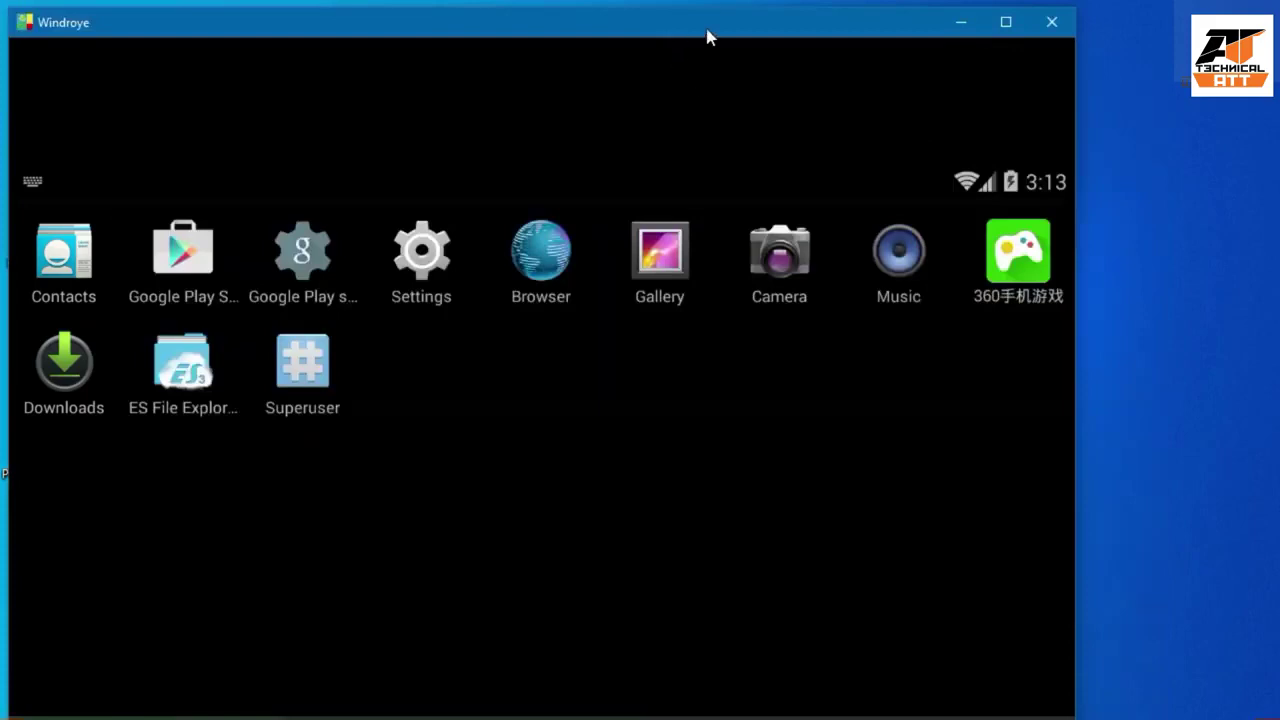
# Step: Reposition and shorten the emulator window so its title bar and navigation bar both fit on the desktop
pyautogui.moveTo(708, 37); pyautogui.dragTo(848, 0)
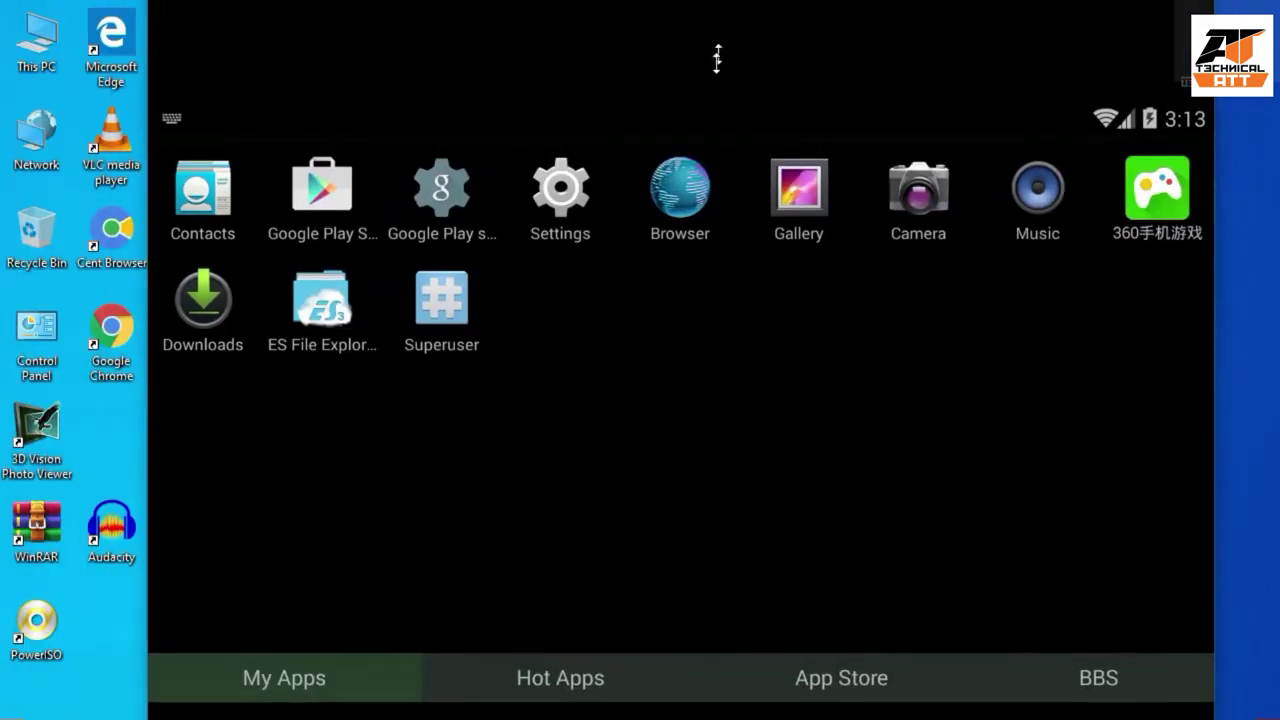
pyautogui.moveTo(714, 57); pyautogui.dragTo(634, 36)
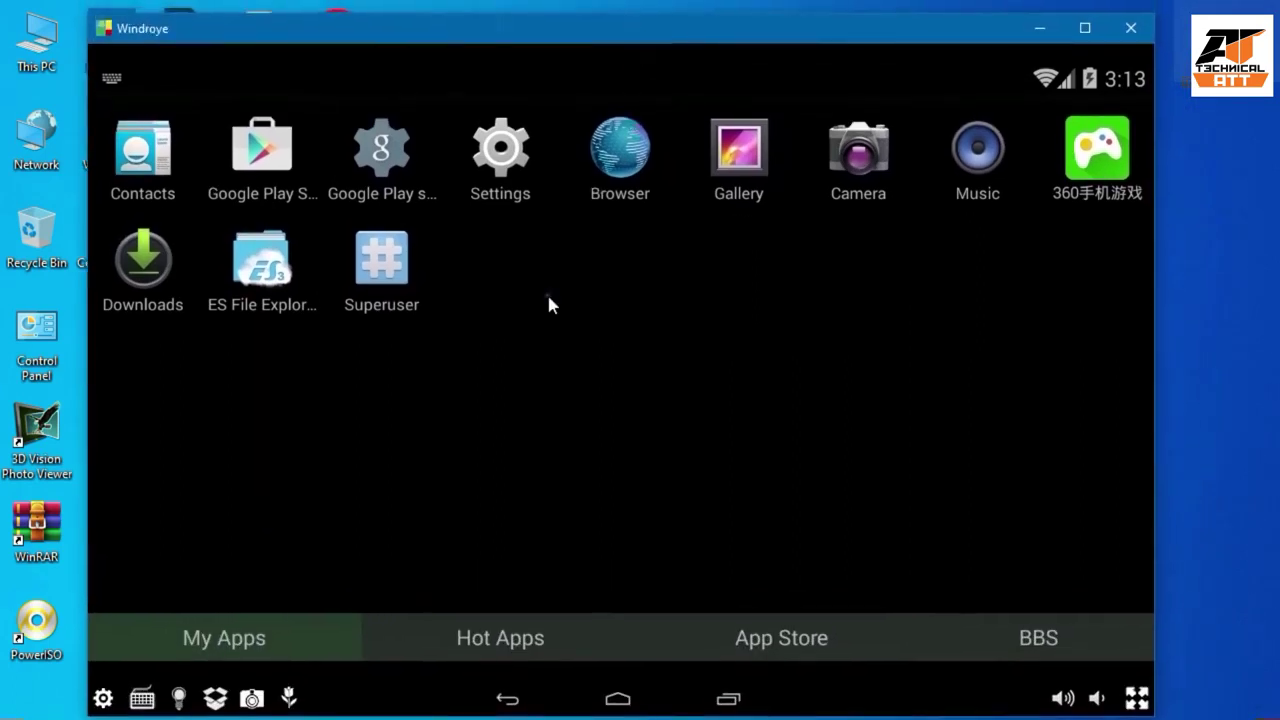
# Step: Check the Android version on the About tablet page of the system settings, then return to the home screen
pyautogui.click(497, 138)
pyautogui.scroll(-10, 536, 376)
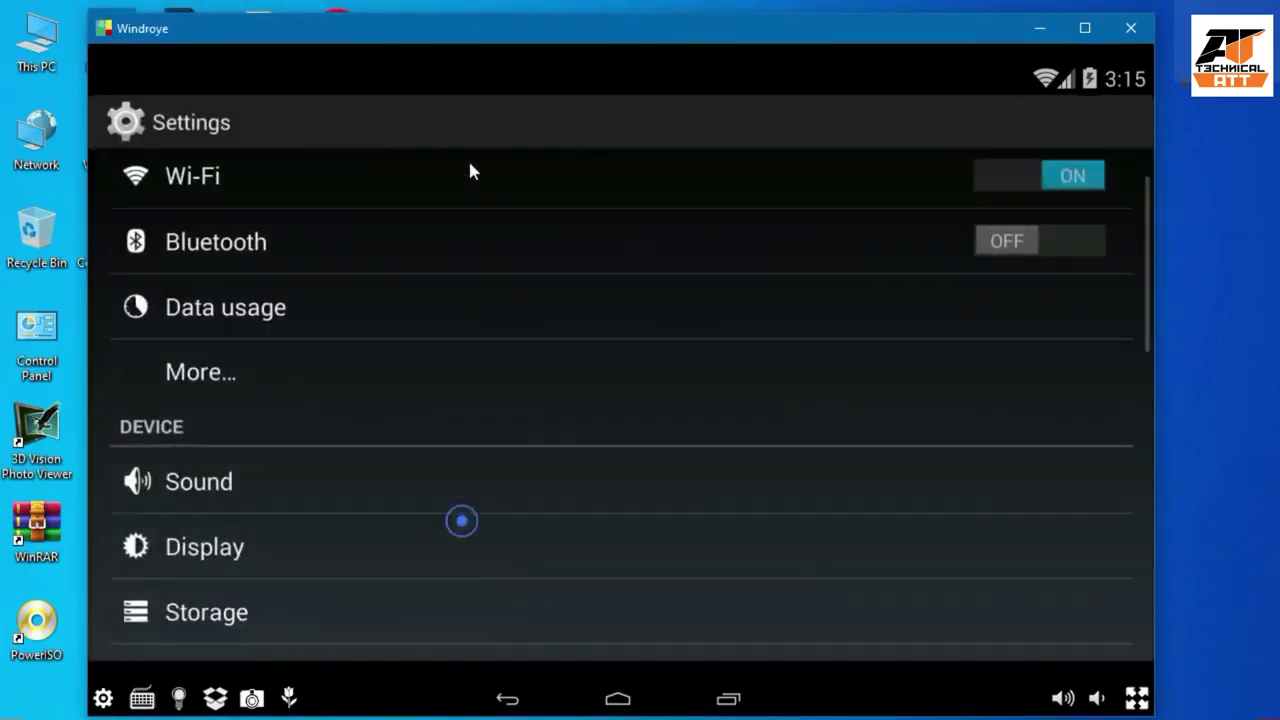
pyautogui.scroll(-2, 508, 518)
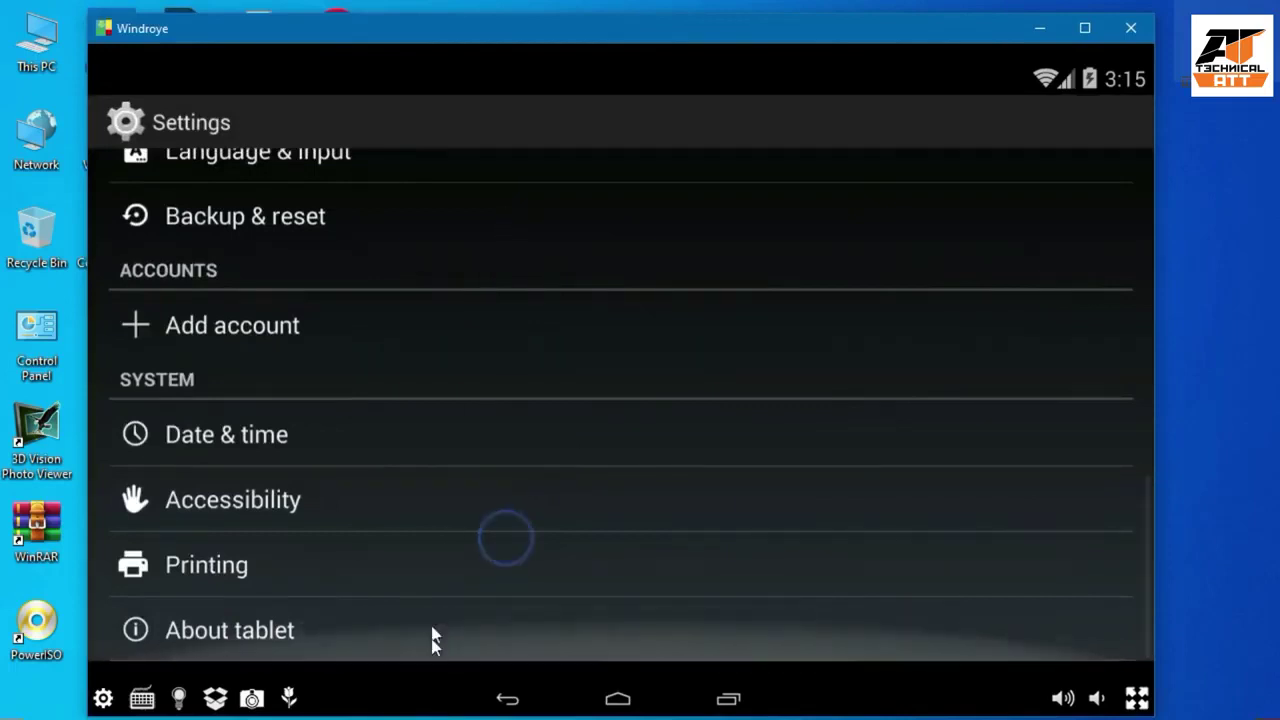
pyautogui.click(418, 630)
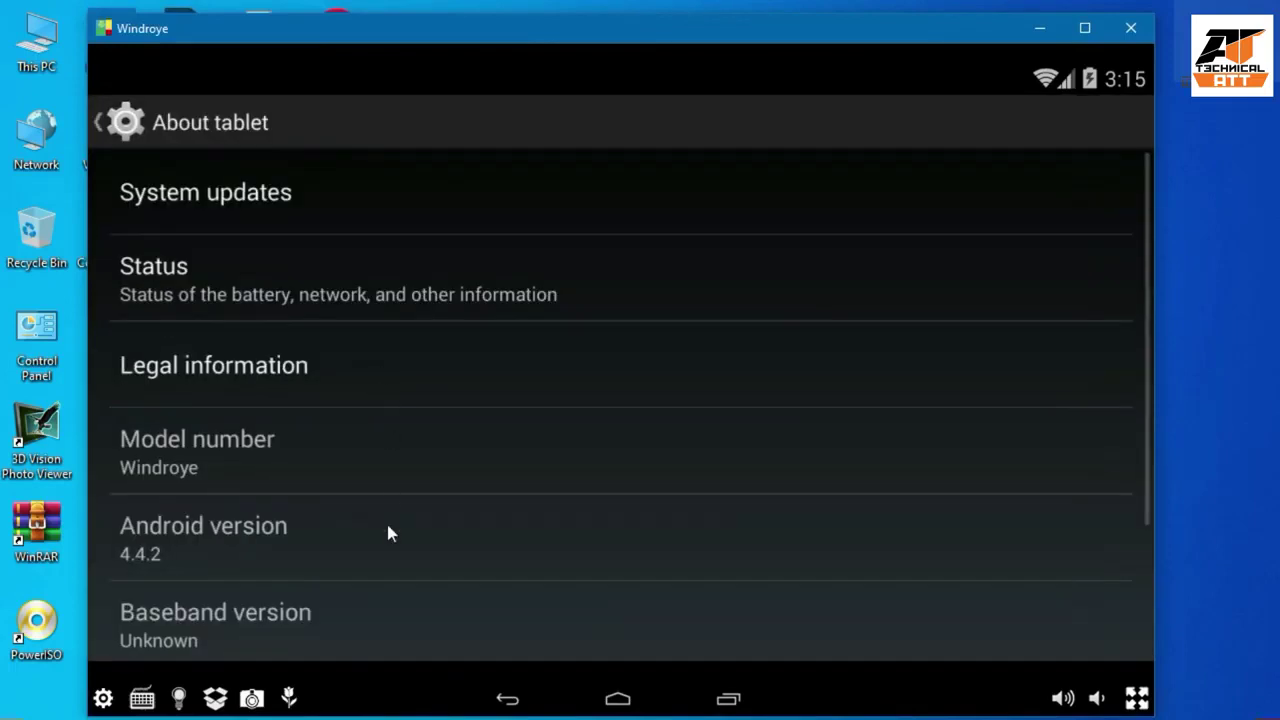
pyautogui.moveTo(389, 531); pyautogui.dragTo(552, 640)
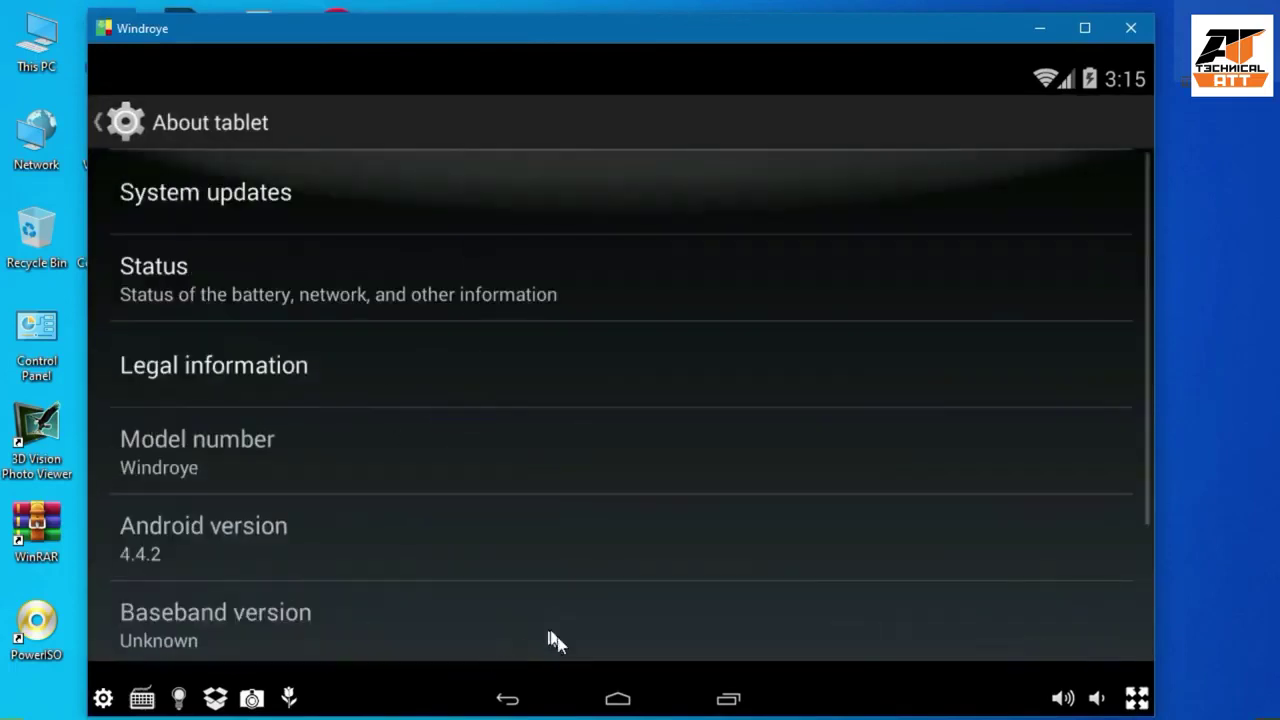
pyautogui.click(618, 698)
pyautogui.click(604, 470)
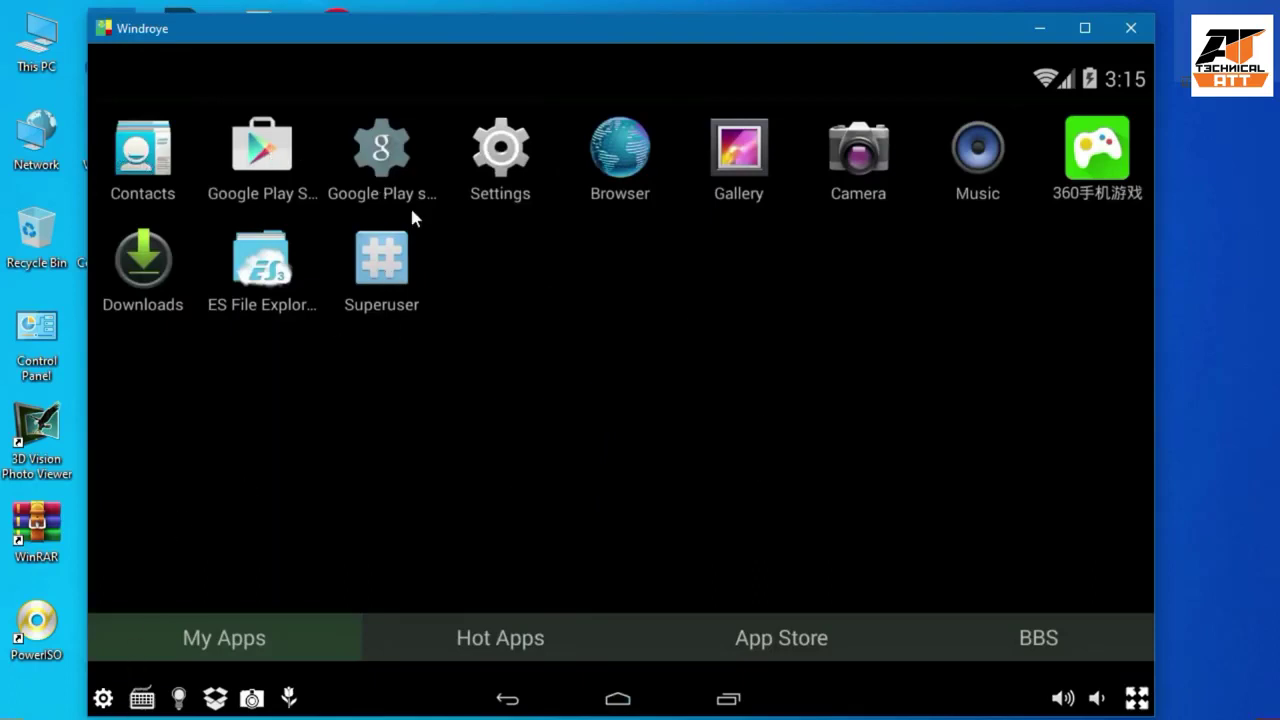
pyautogui.click(503, 145)
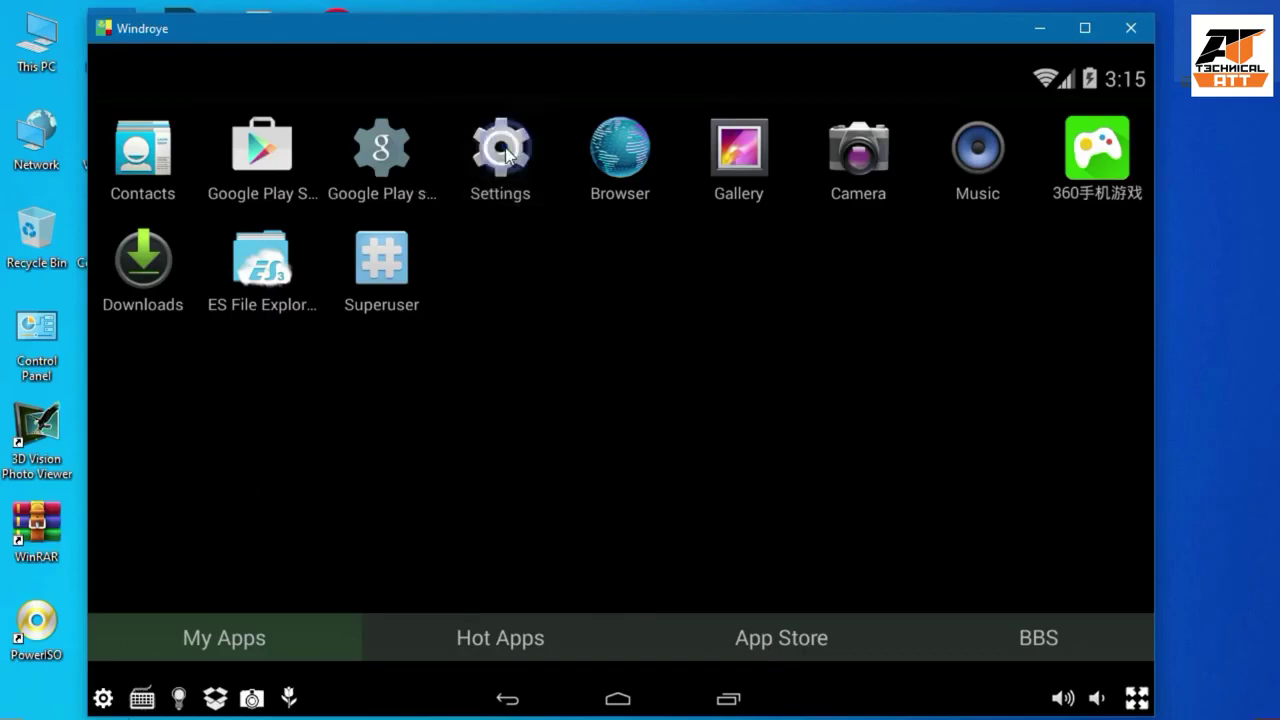
pyautogui.scroll(-6, 466, 466)
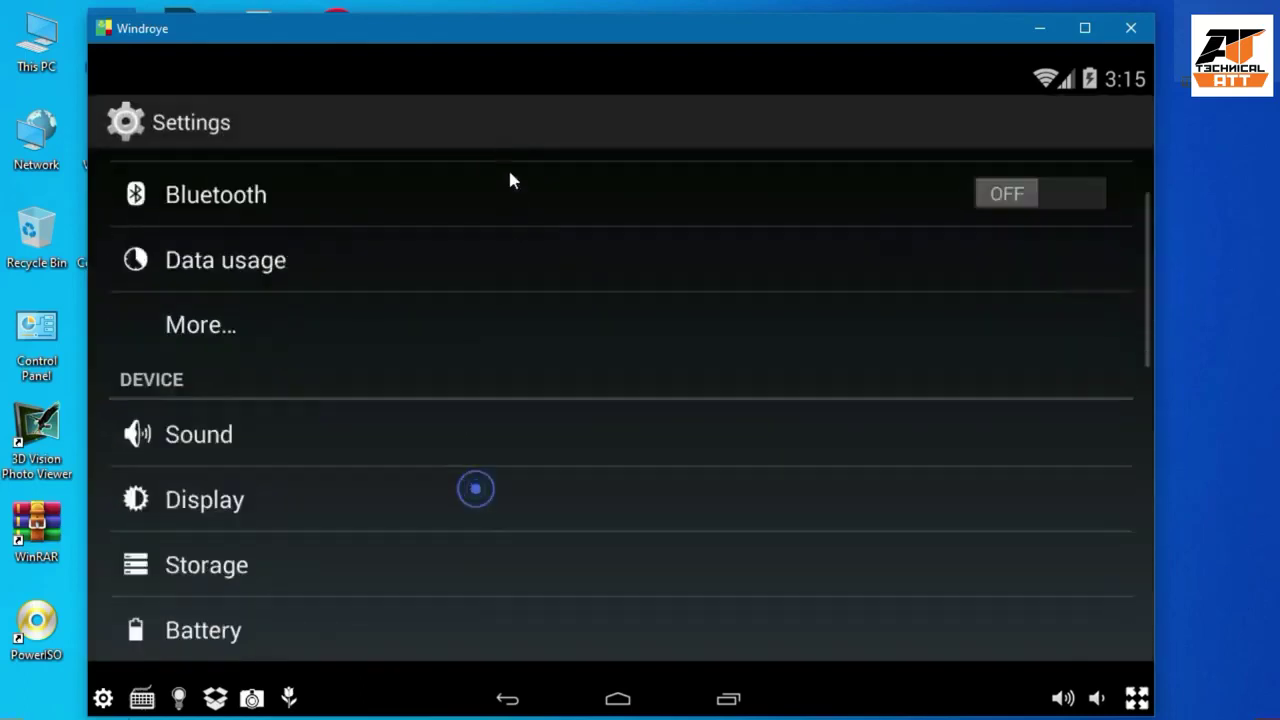
pyautogui.click(618, 698)
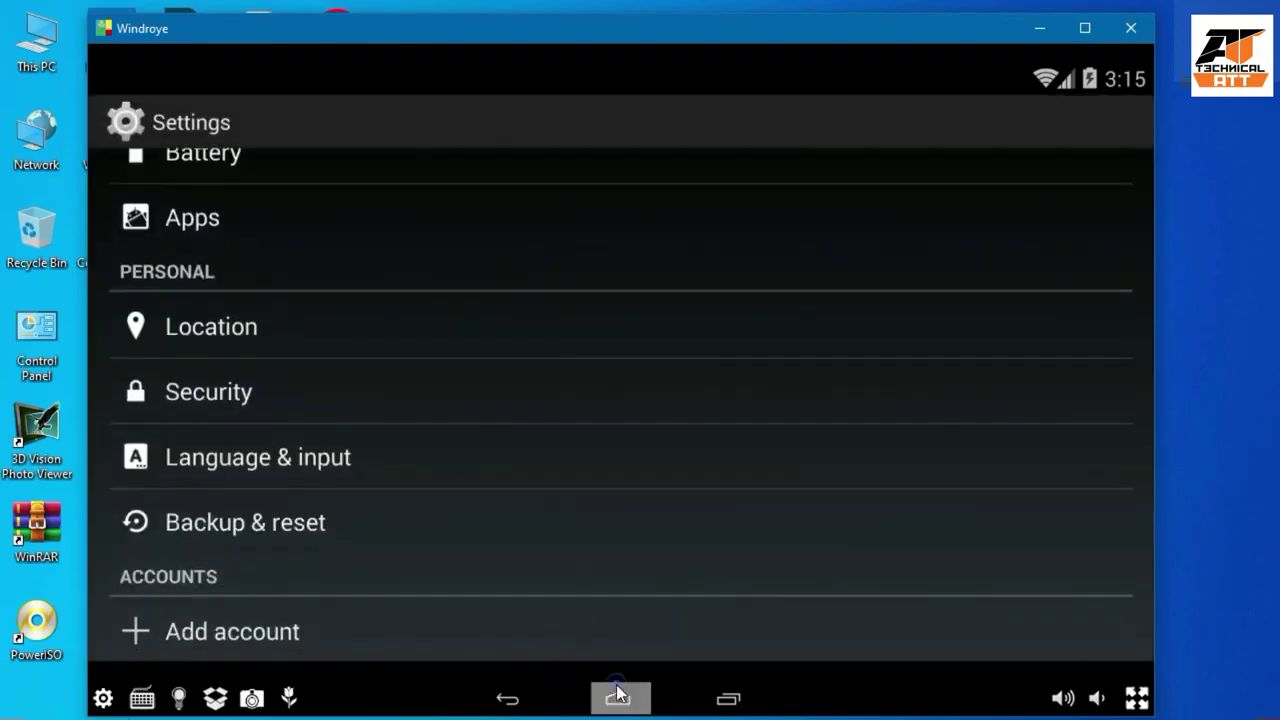